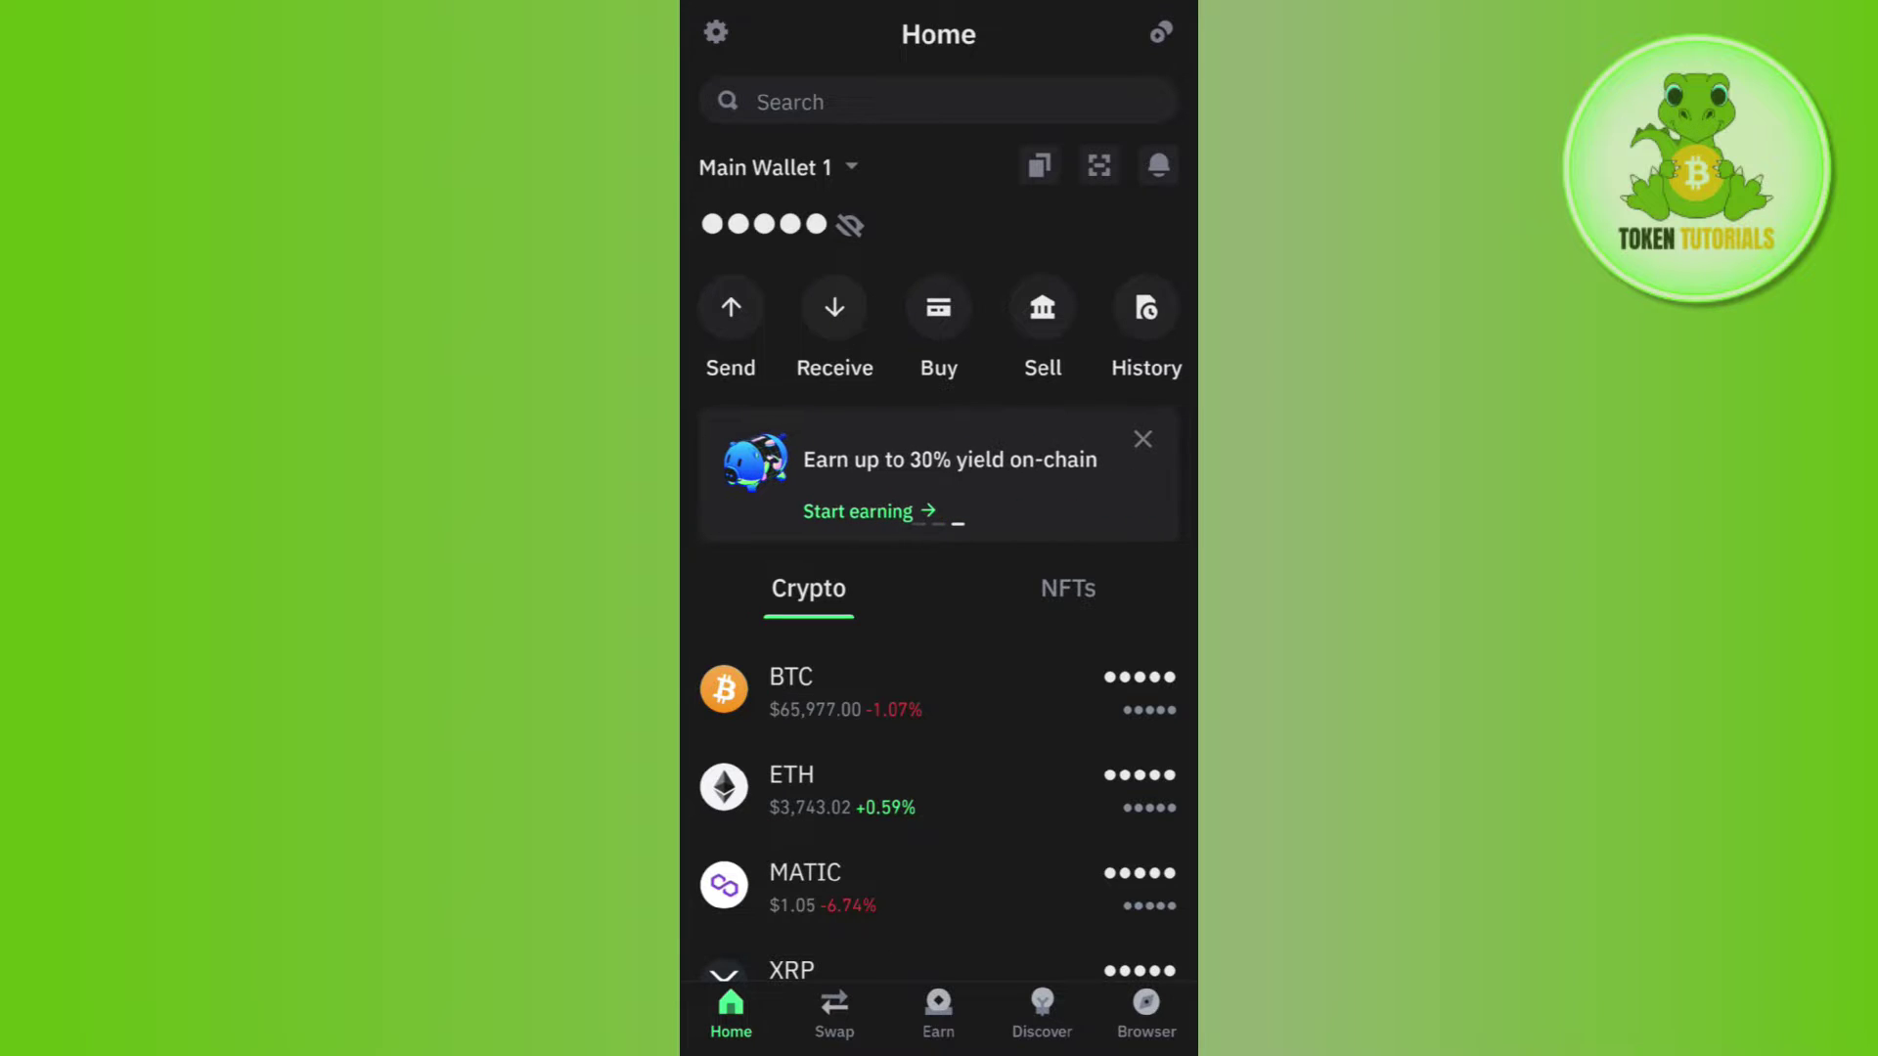
# - Search Google for 'coinmarketcap' from Trust Wallet's dApp browser
pyautogui.click(1146, 1013)
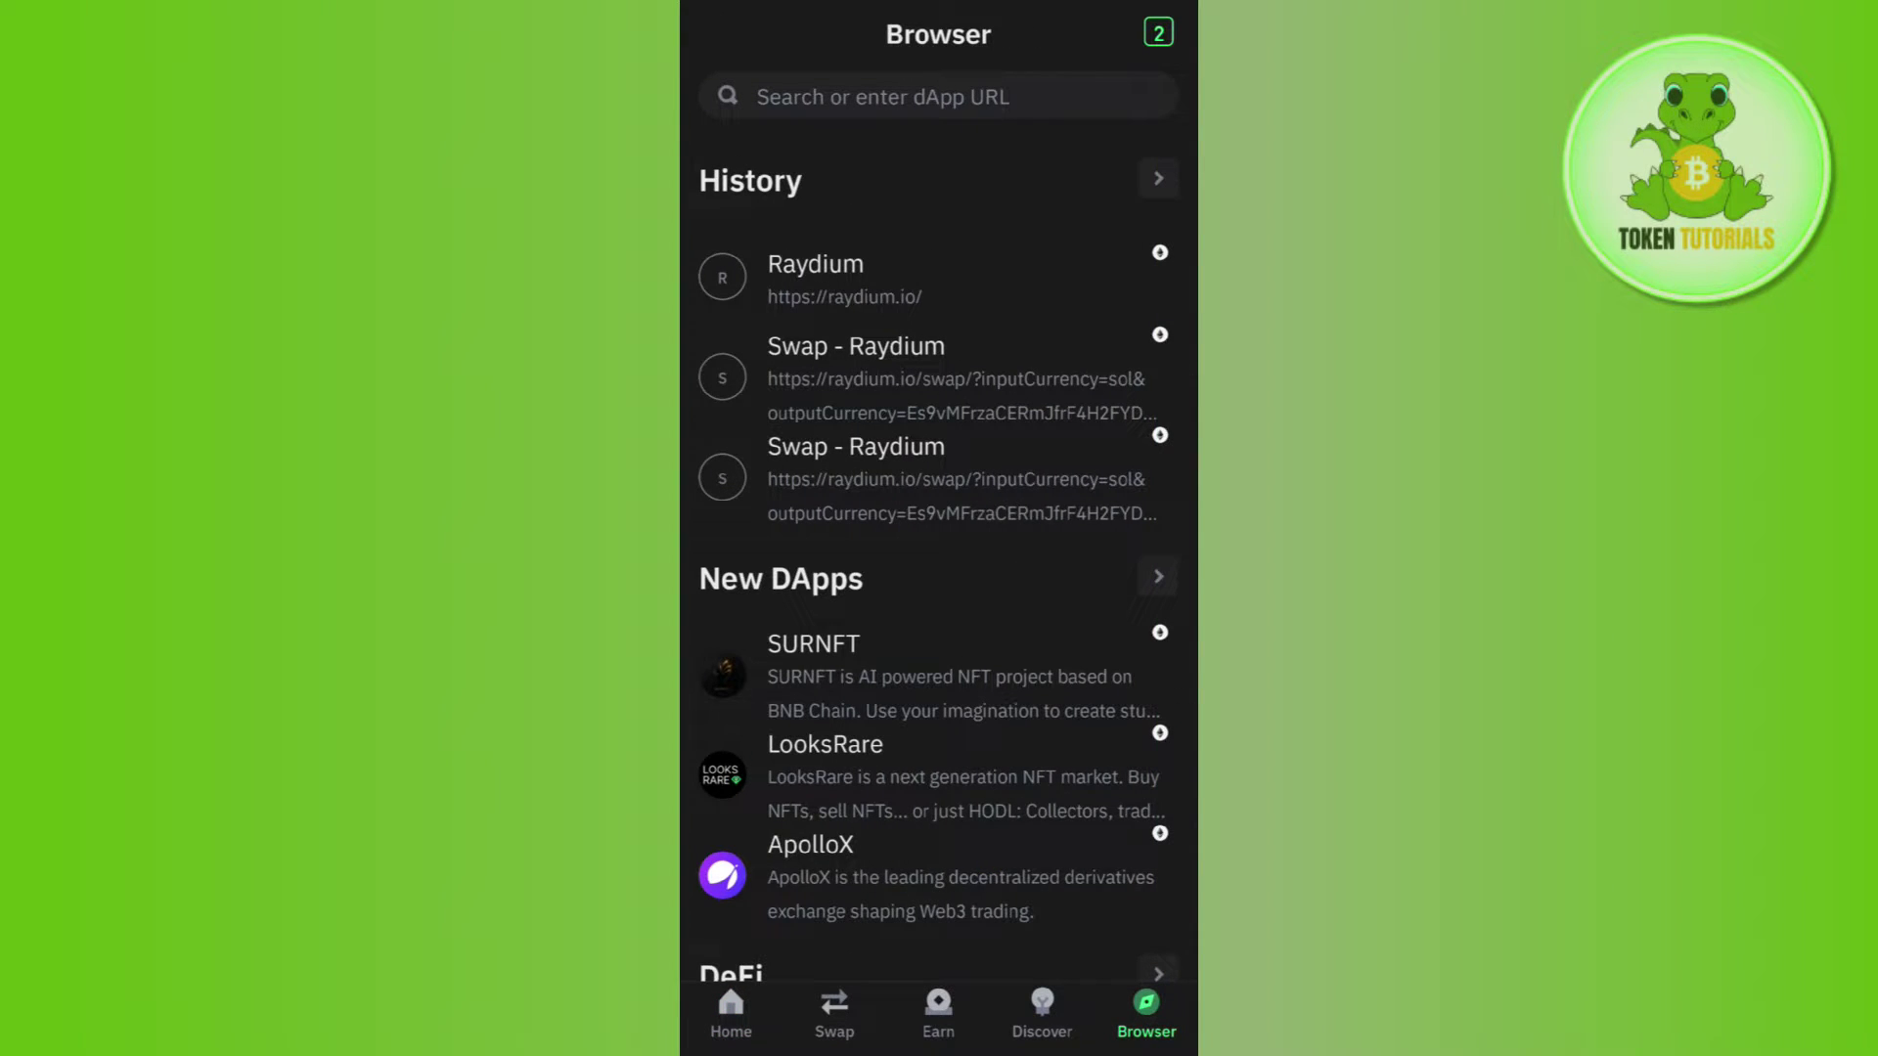
pyautogui.click(939, 97)
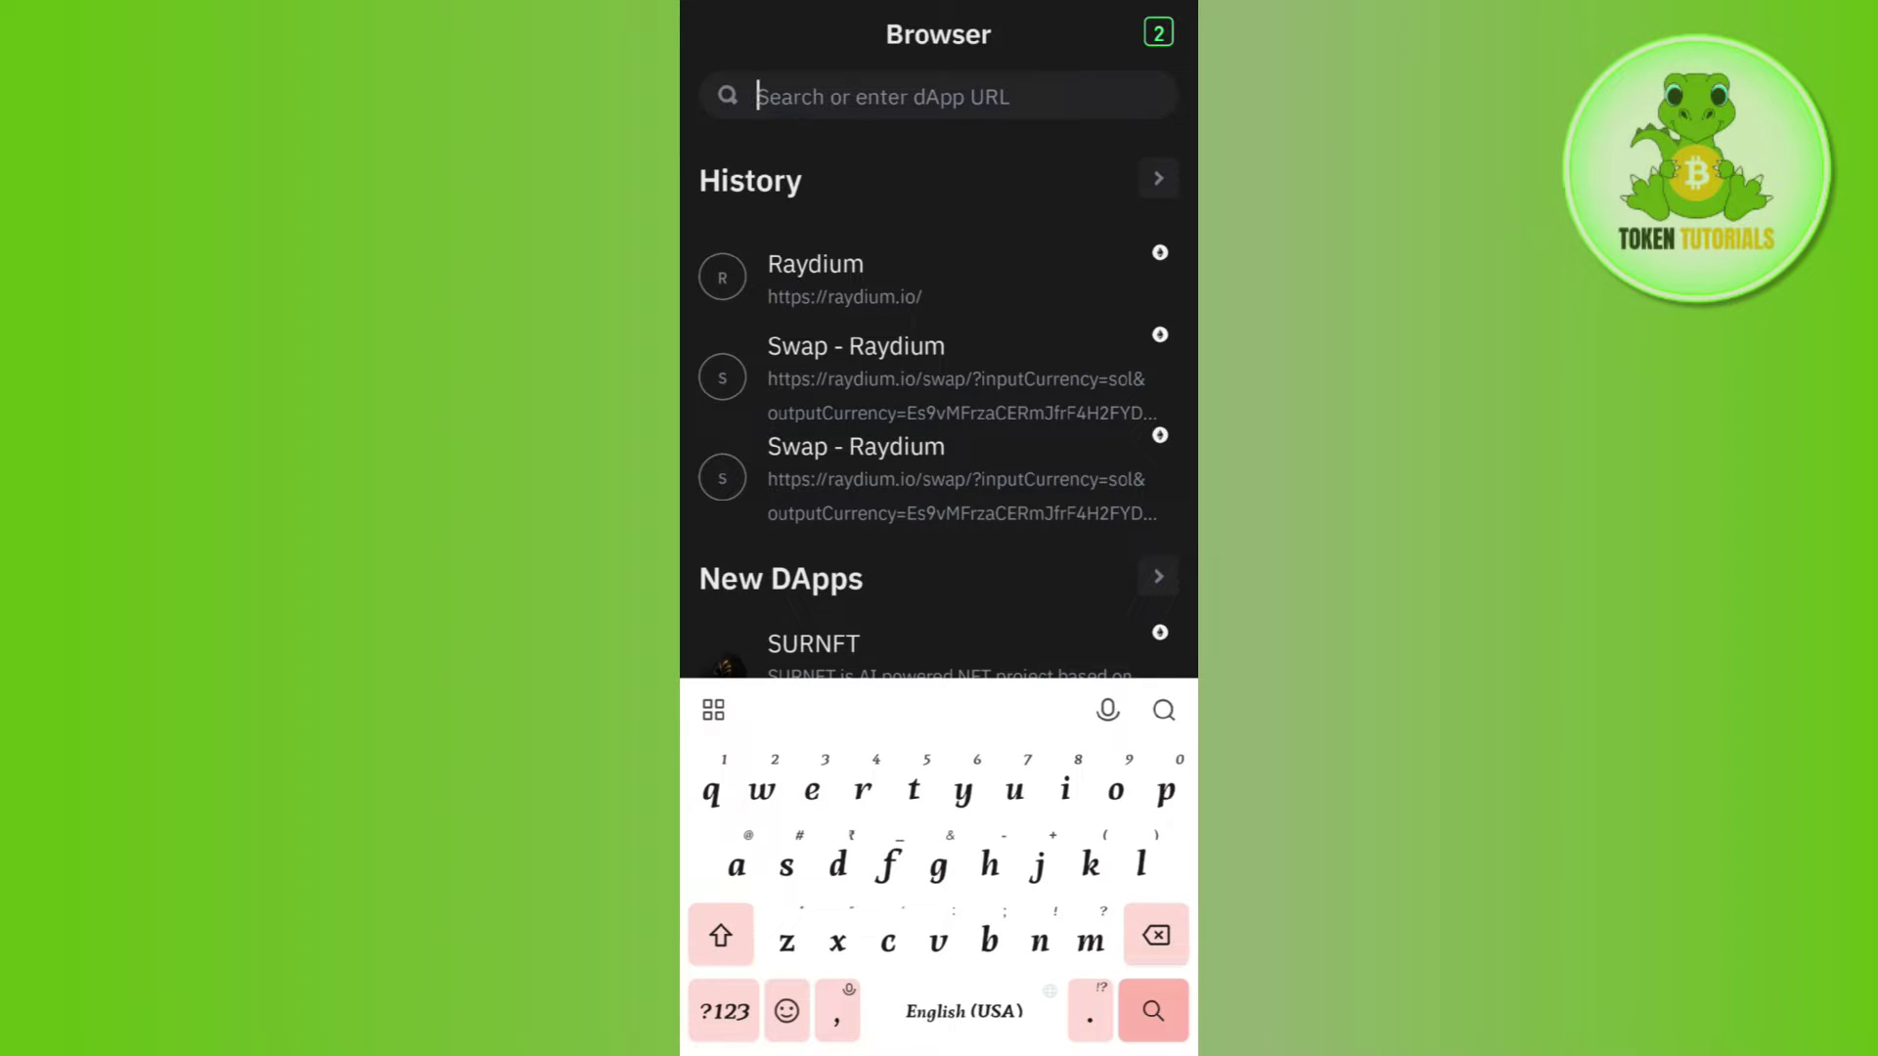
pyautogui.write('coinm')
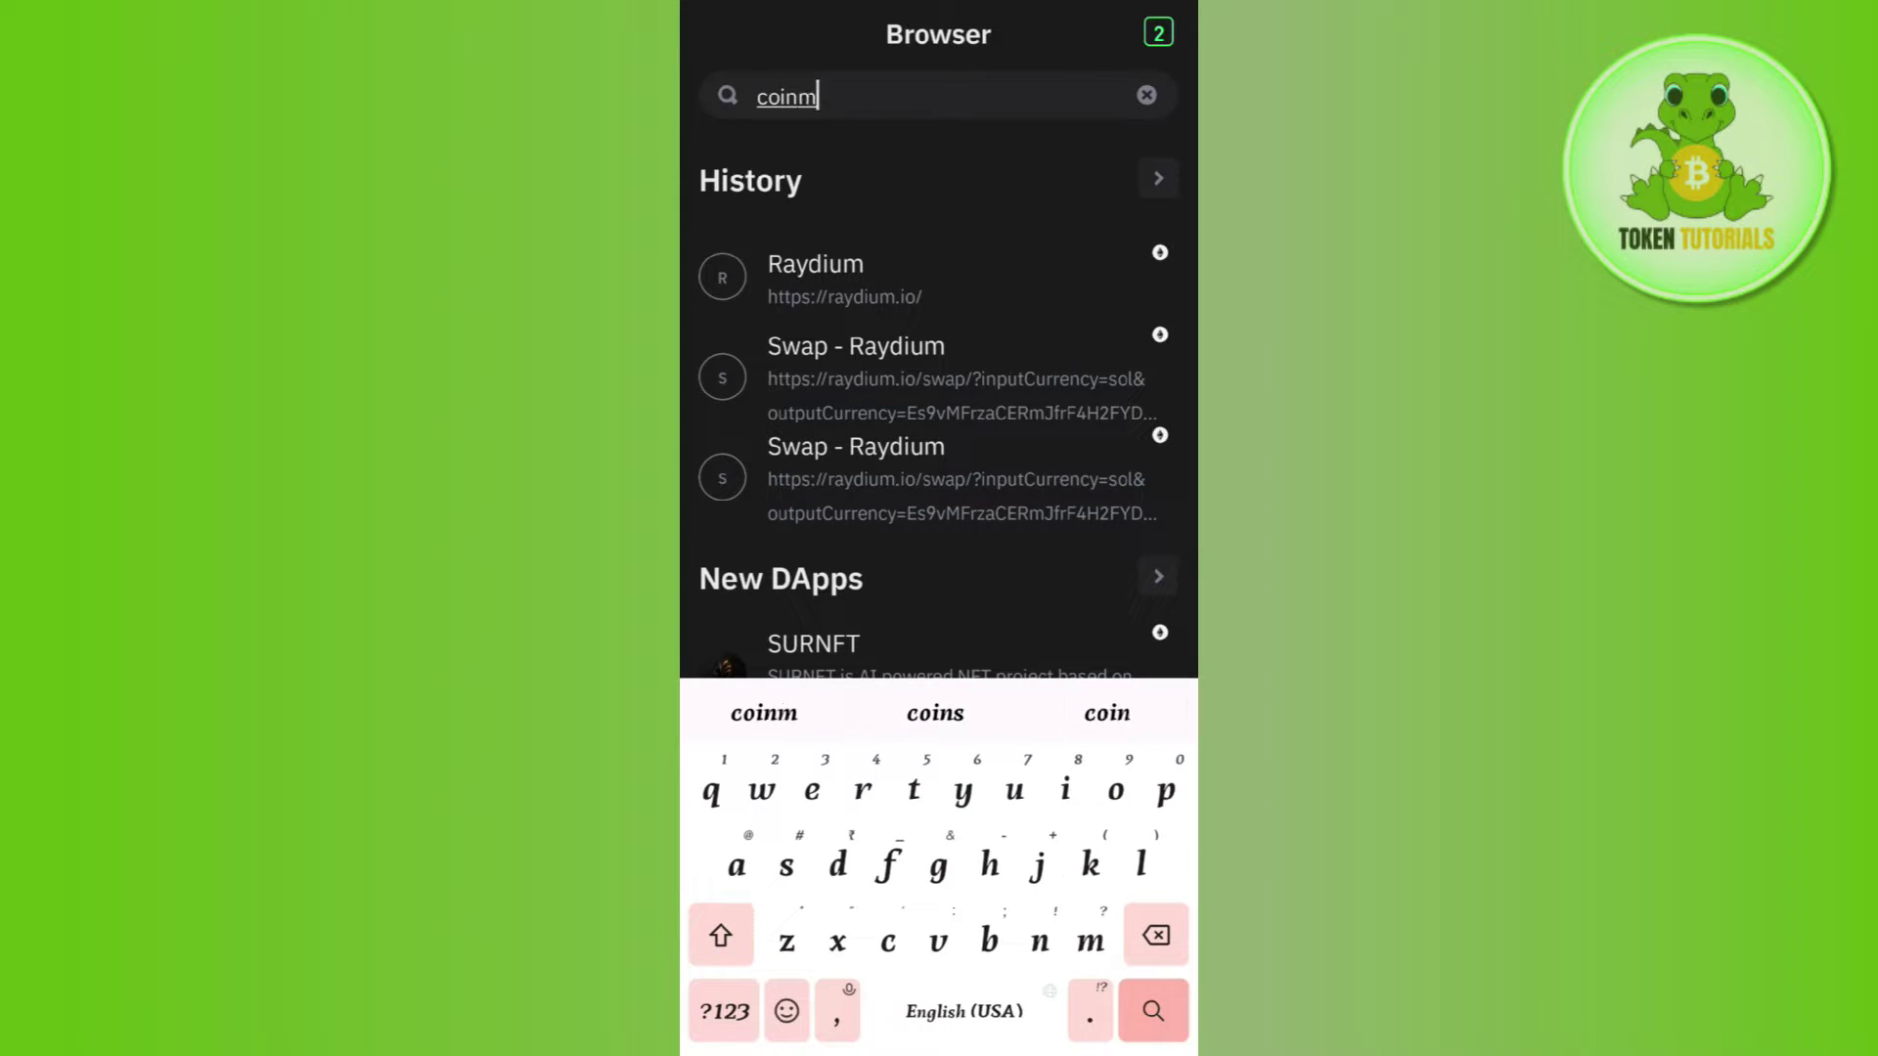
pyautogui.write('arketcap')
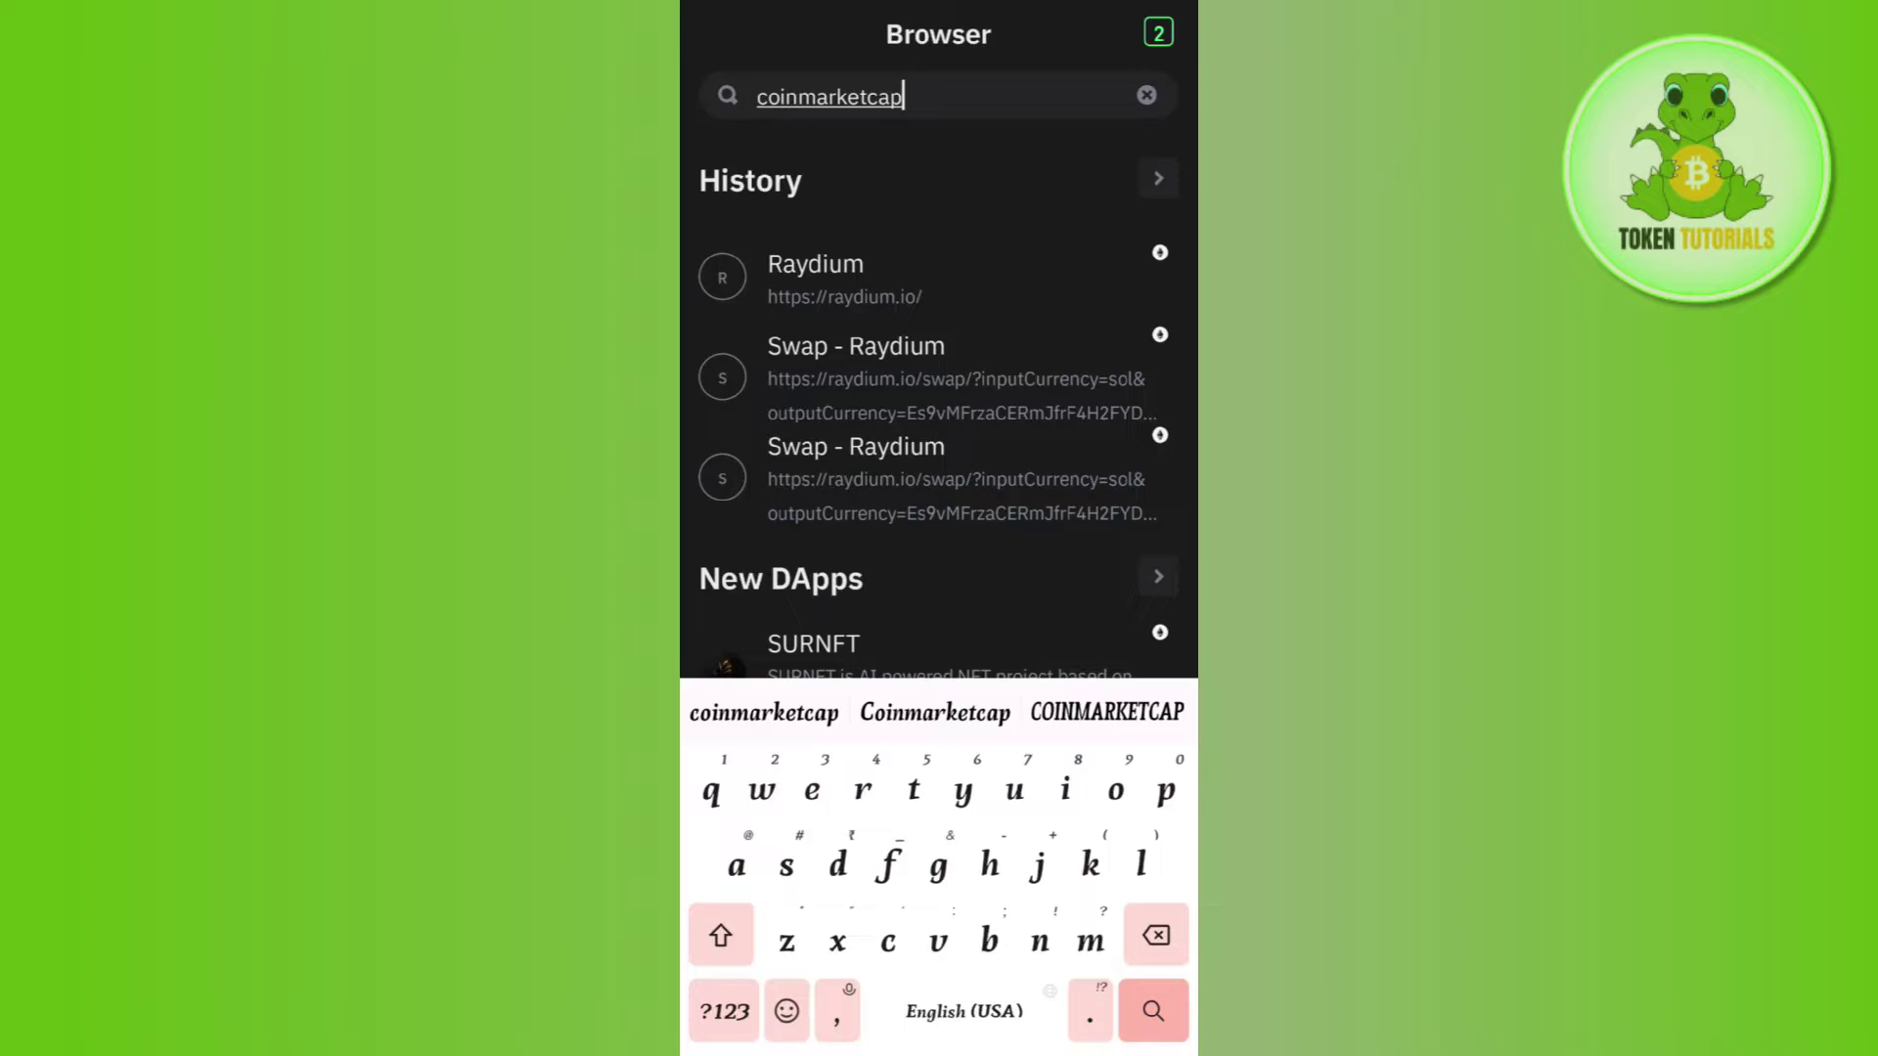
pyautogui.press('Return')
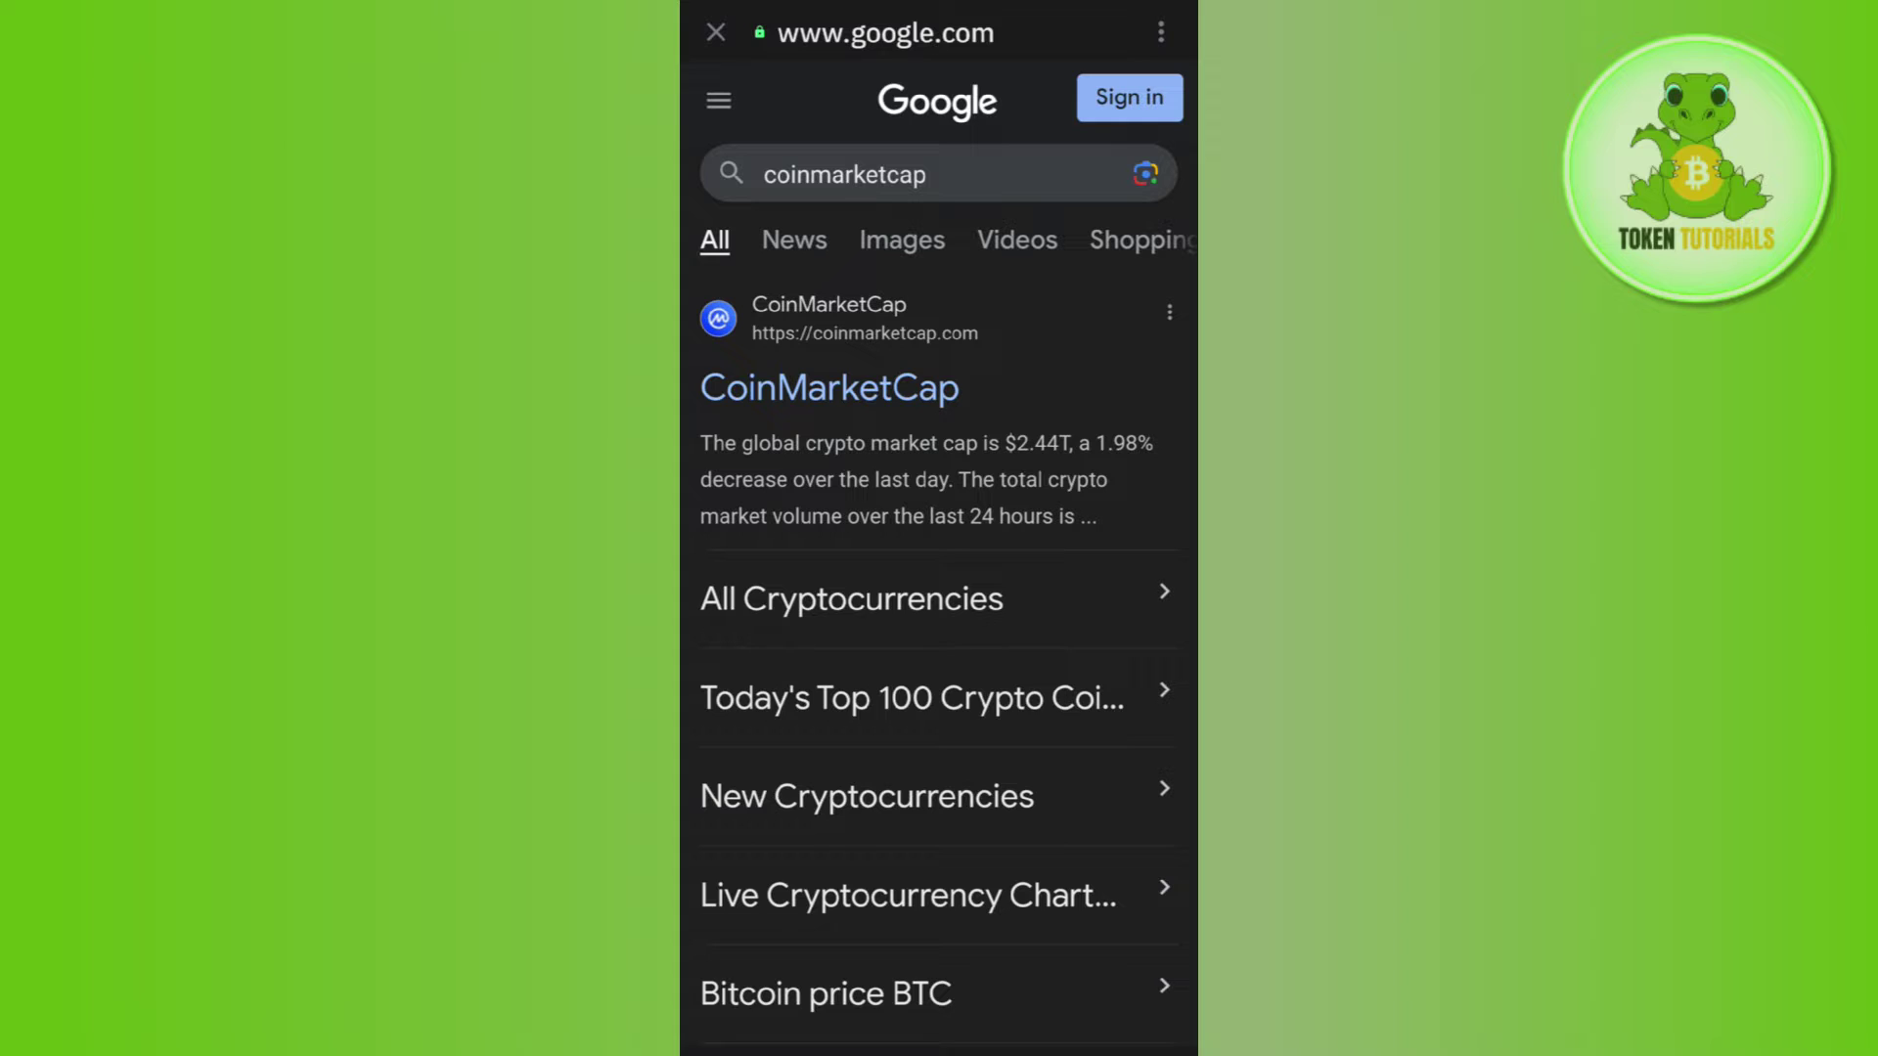
# - Open the CoinMarketCap result, dismiss its cookie notice, and show the site menu
pyautogui.click(830, 387)
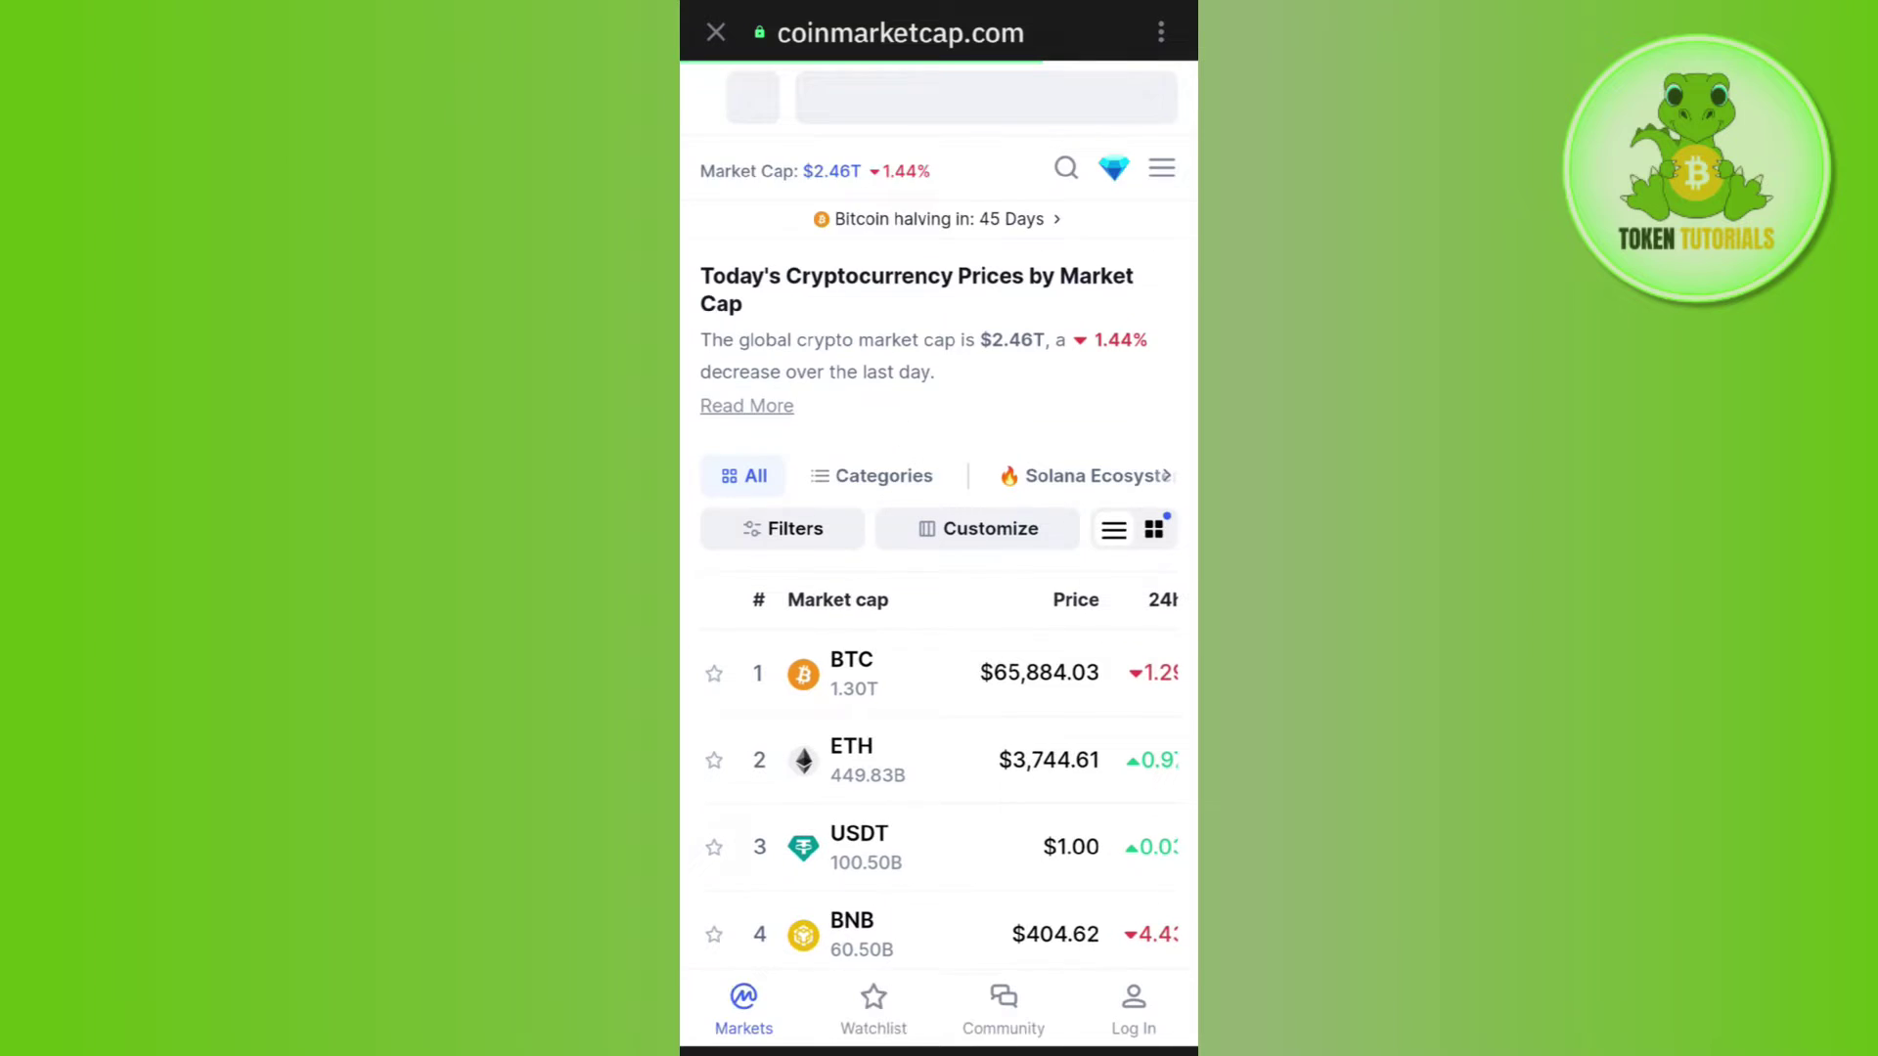
pyautogui.scroll(-5, 939, 587)
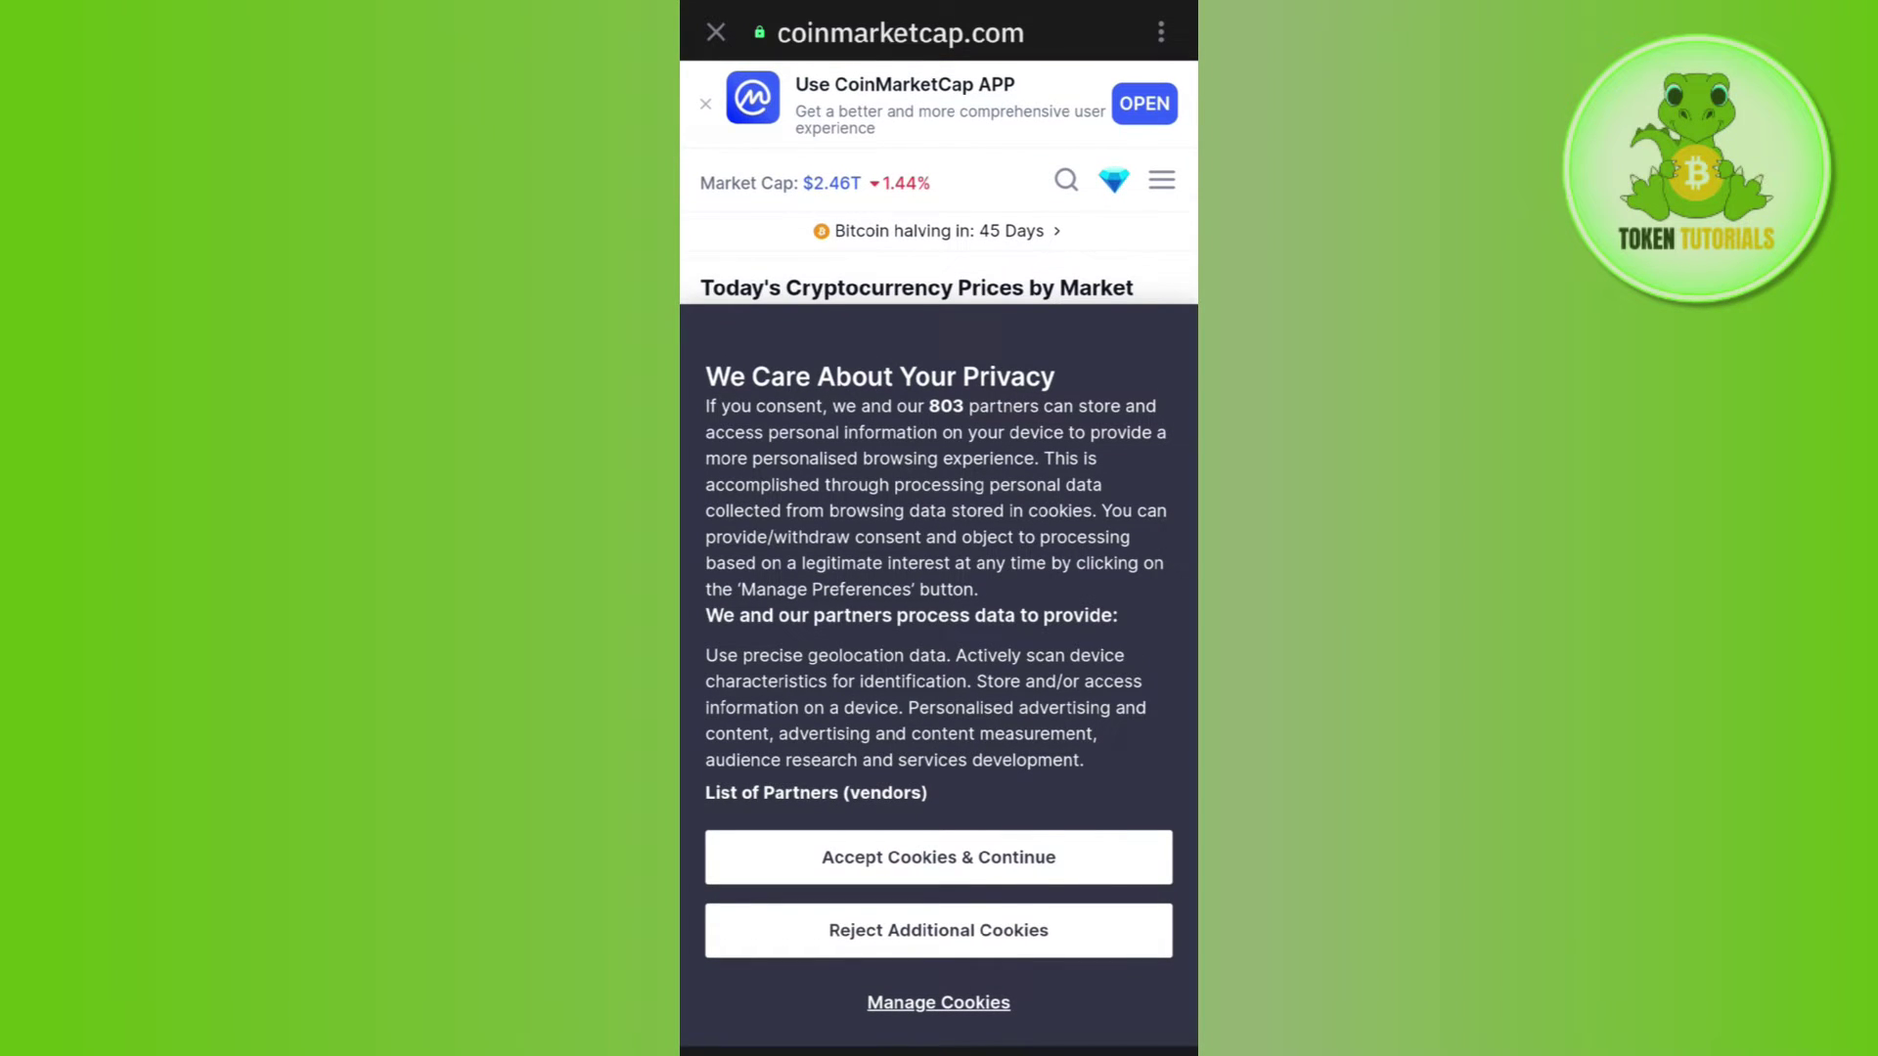
pyautogui.click(1161, 179)
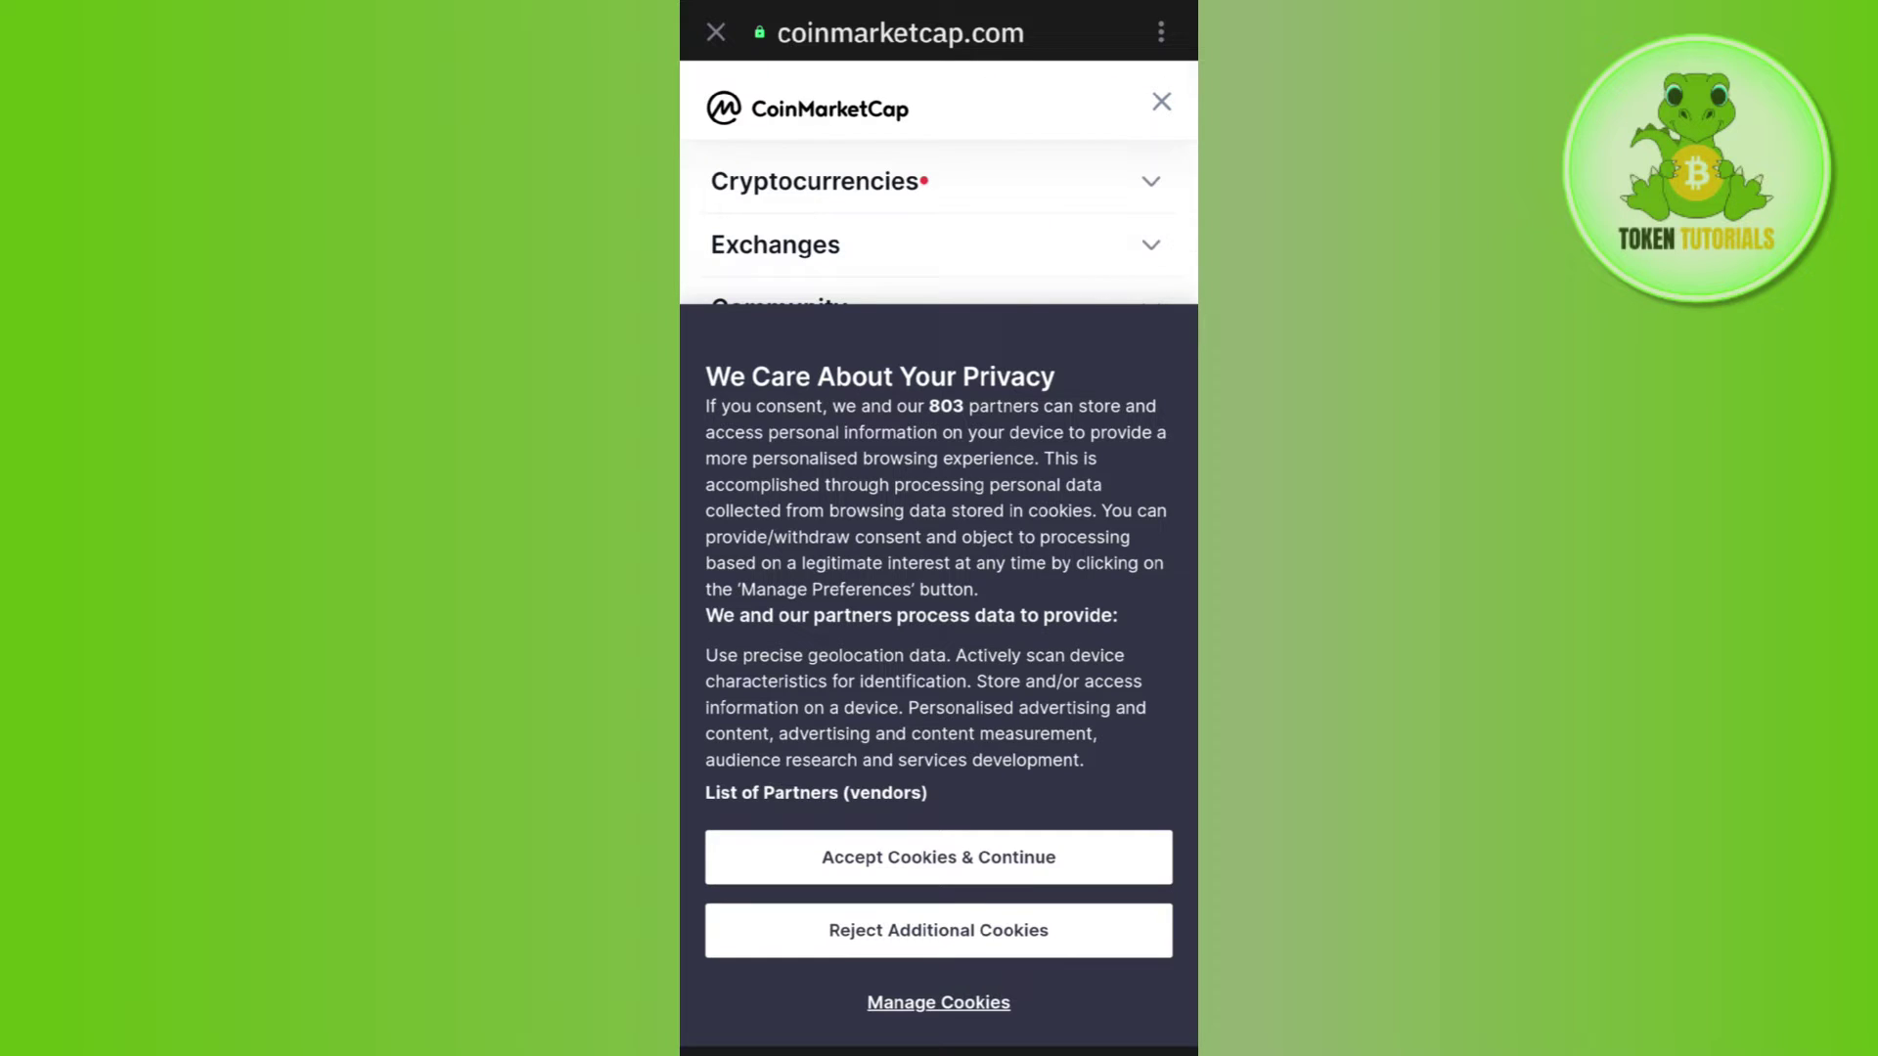
pyautogui.click(938, 856)
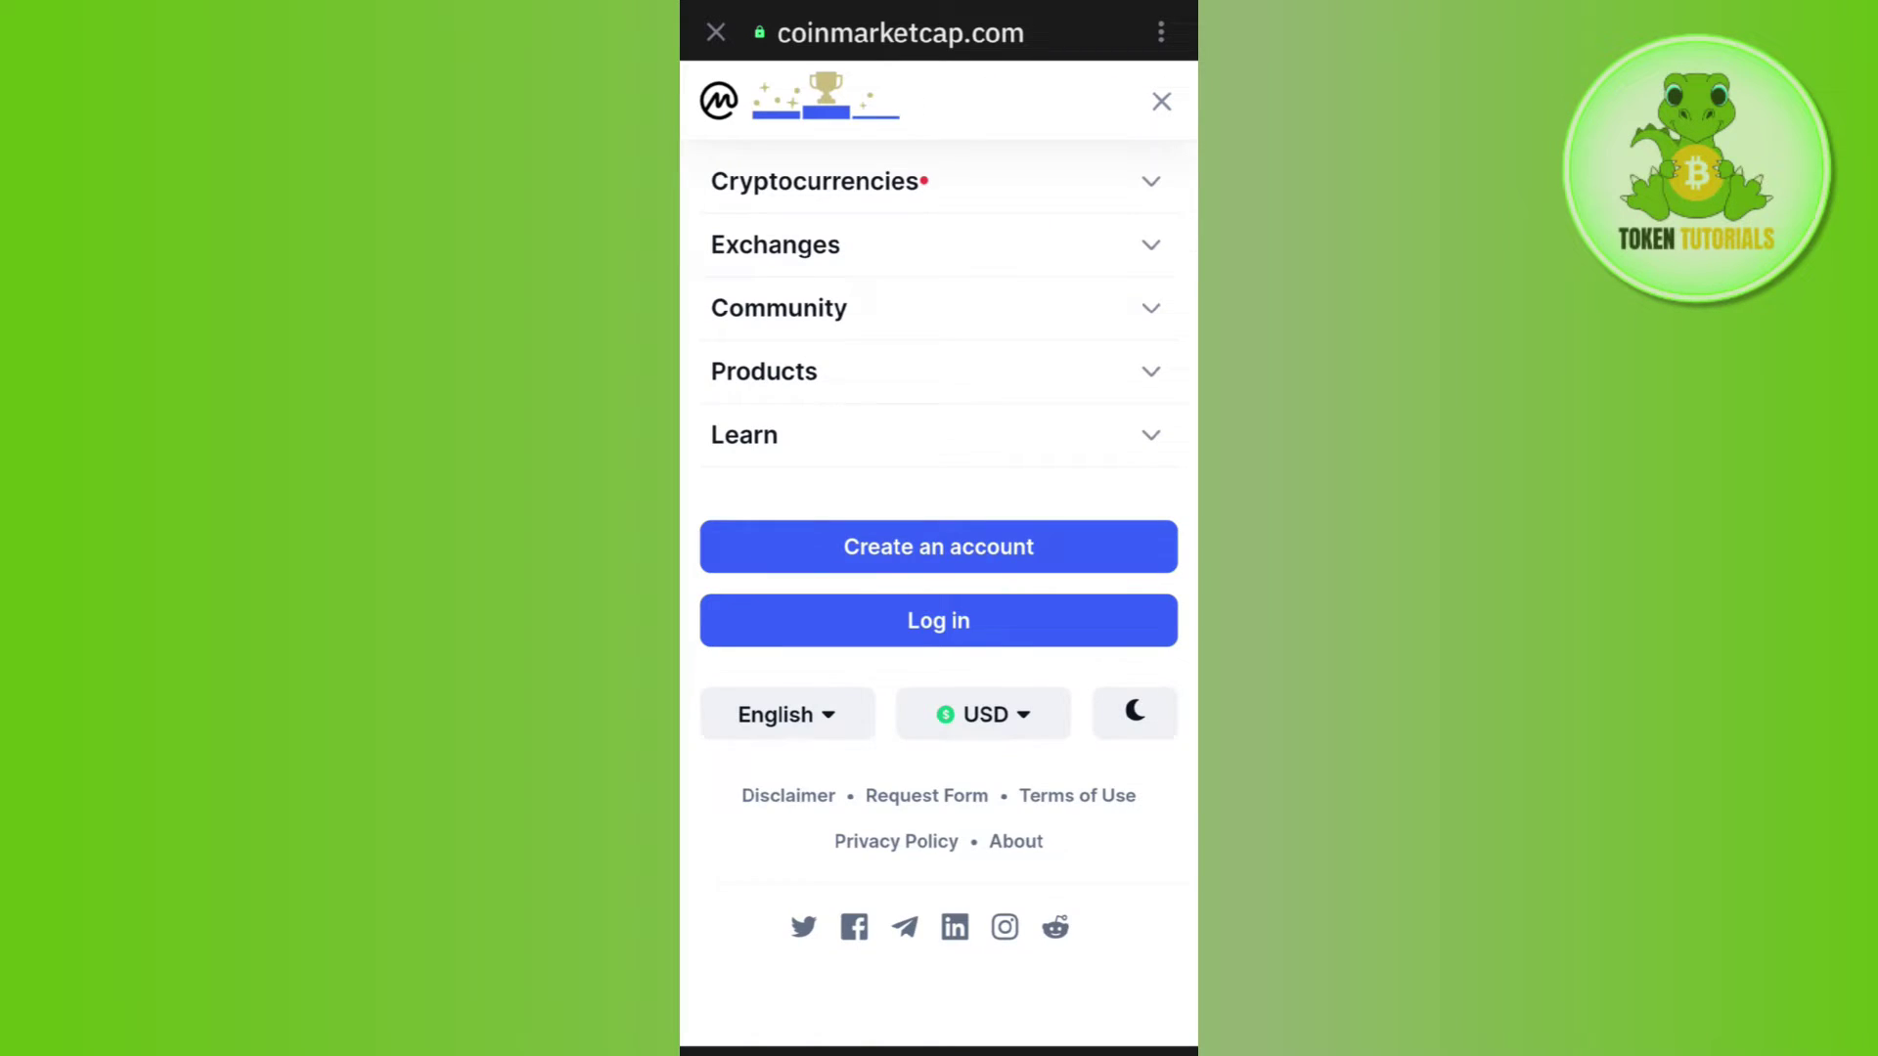
pyautogui.click(938, 619)
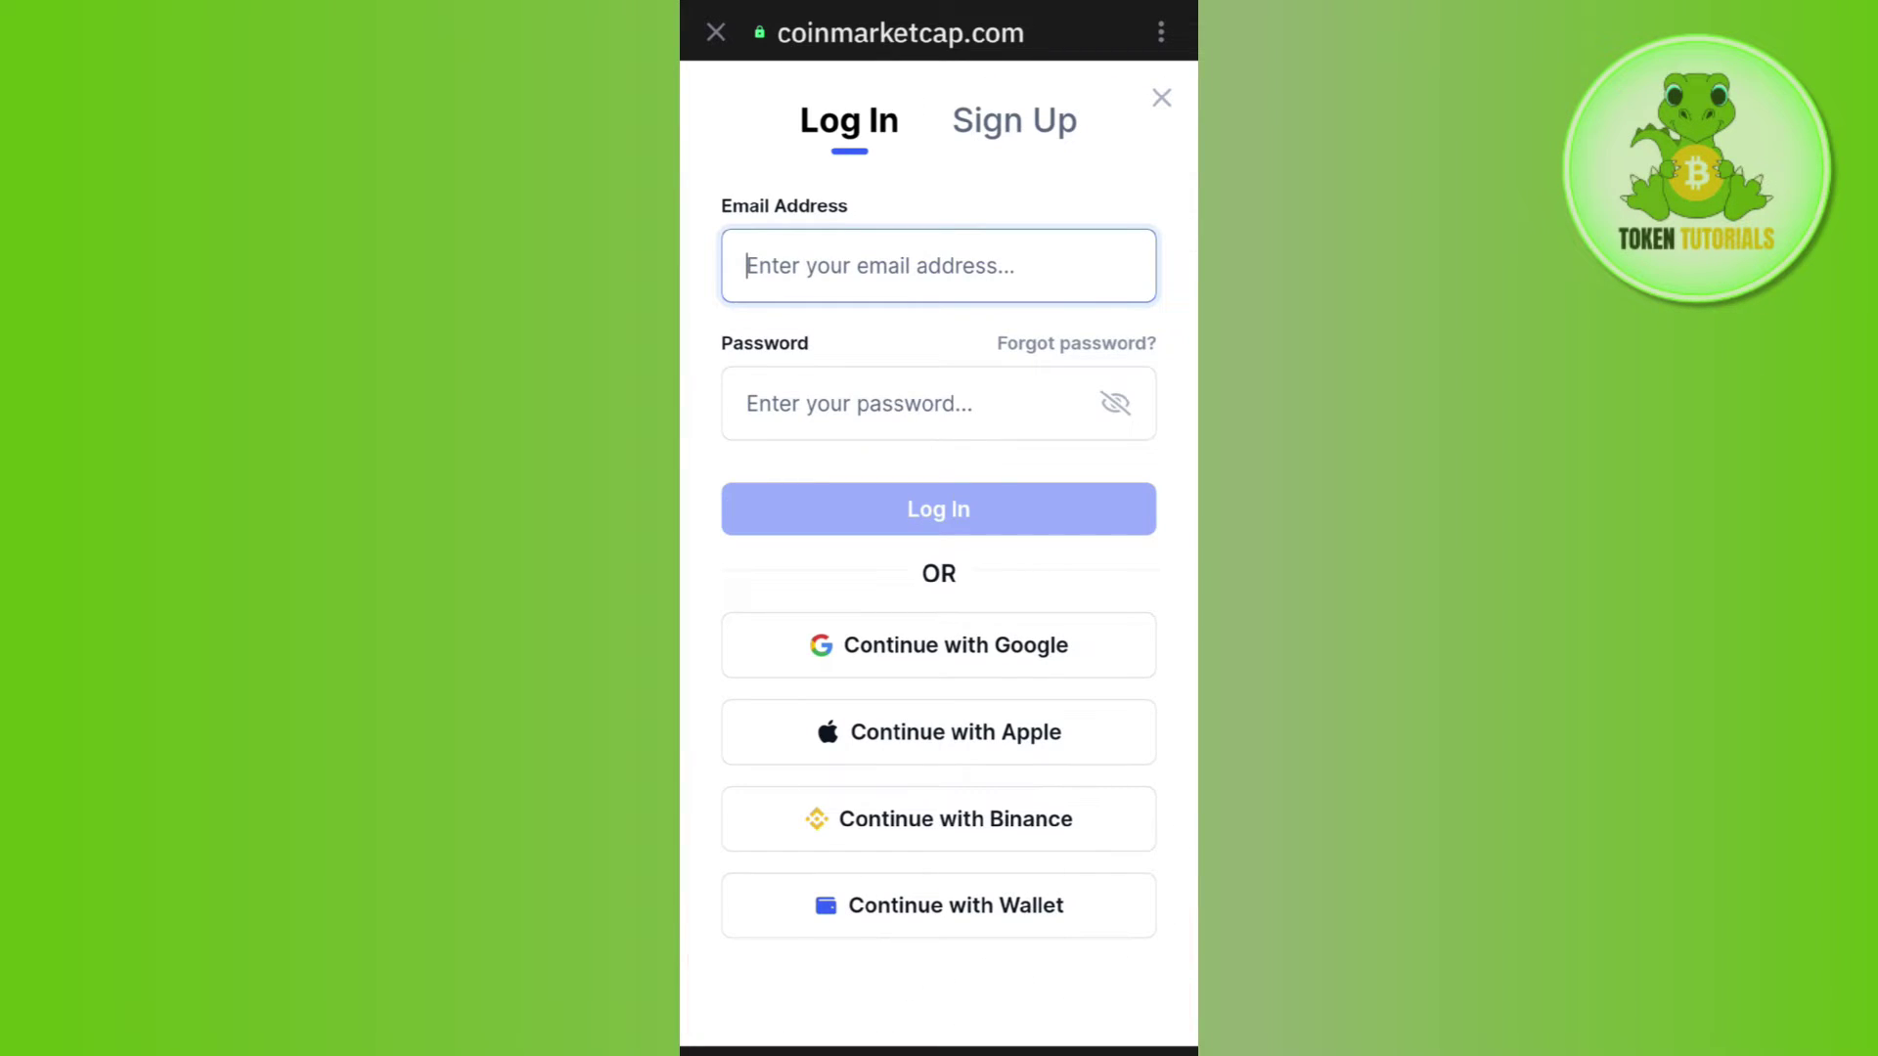